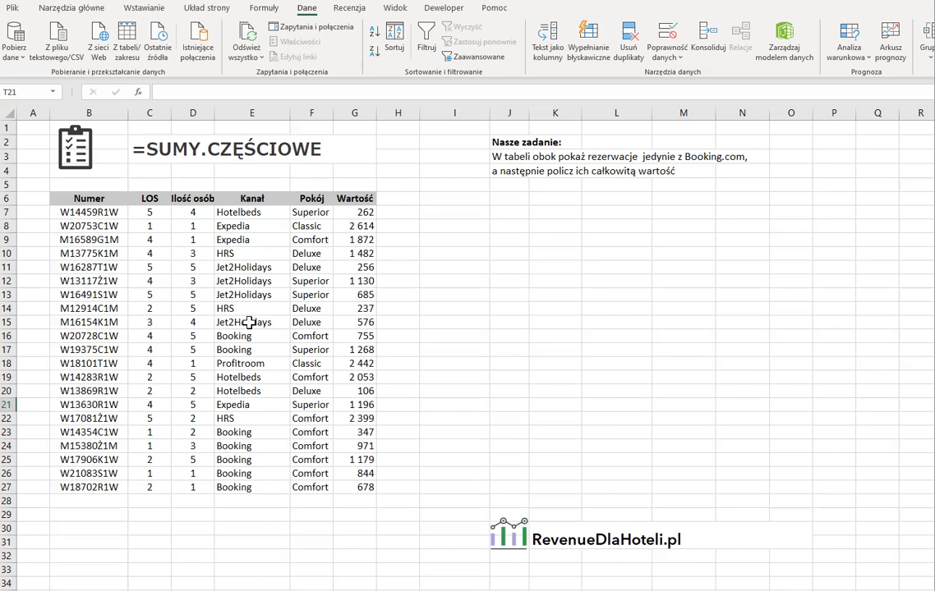
- Enter =SUMA(G7:G27) in G29 to total all reservation values (23 352)
mouse_move(115, 198)
mouse_down()
mouse_move(360, 396)
mouse_move(359, 486)
mouse_up()
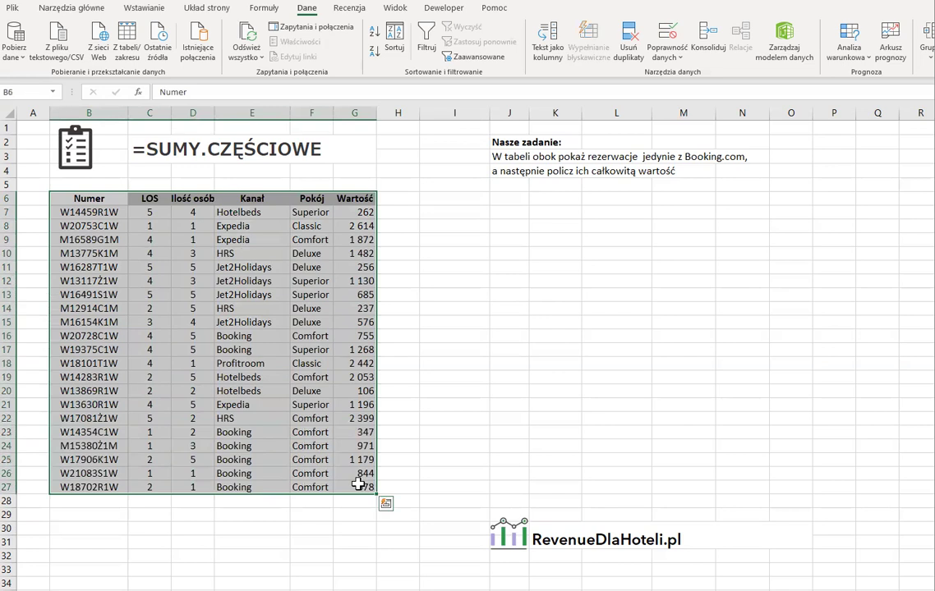
click(359, 513)
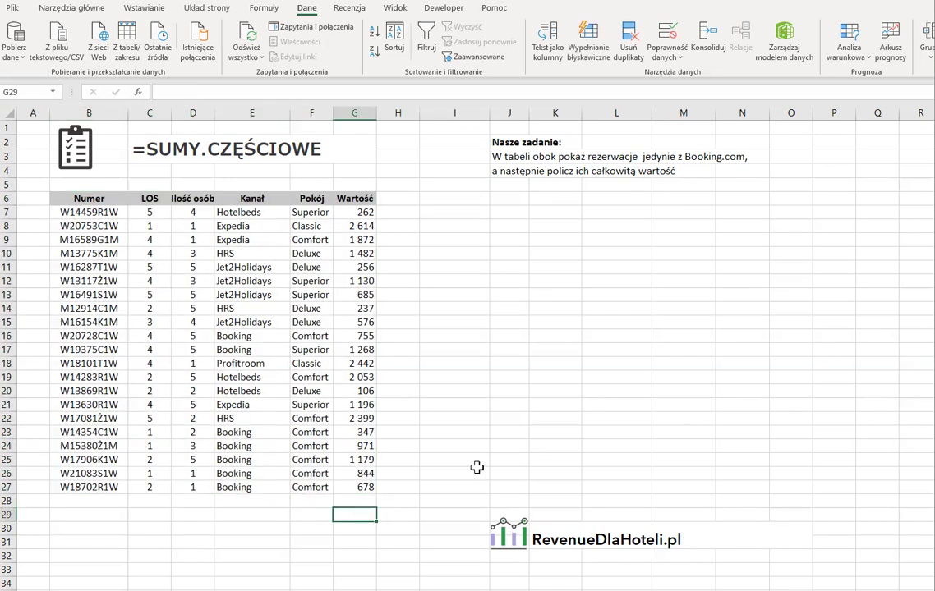
text(=suma)
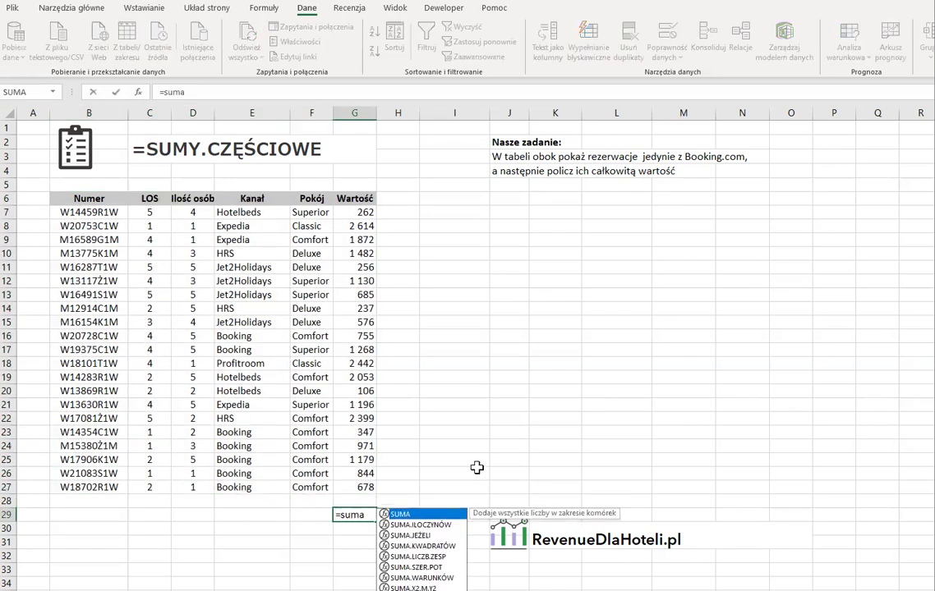
key(Tab)
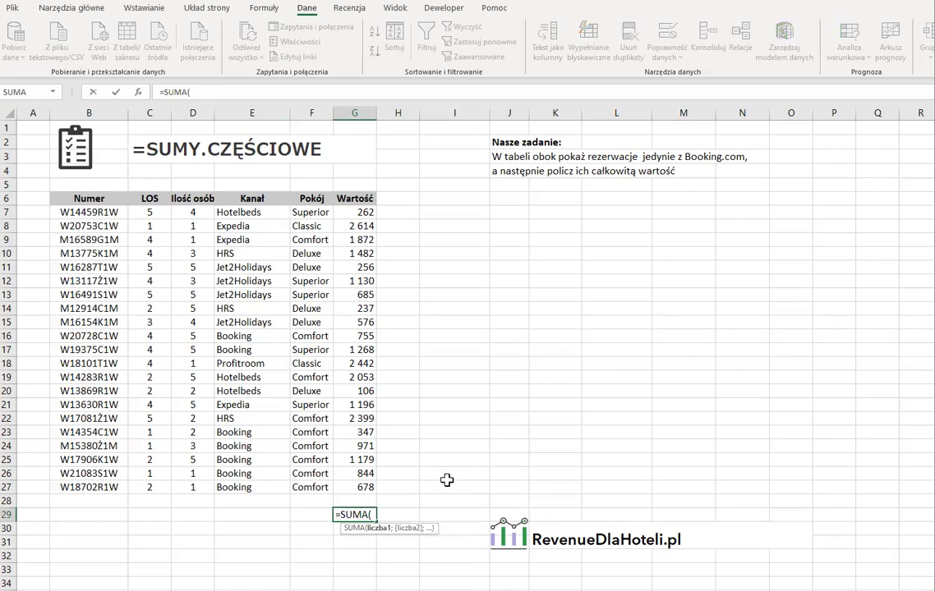
mouse_move(361, 213)
mouse_down()
mouse_move(373, 427)
mouse_move(362, 482)
mouse_up()
text())
key(Return)
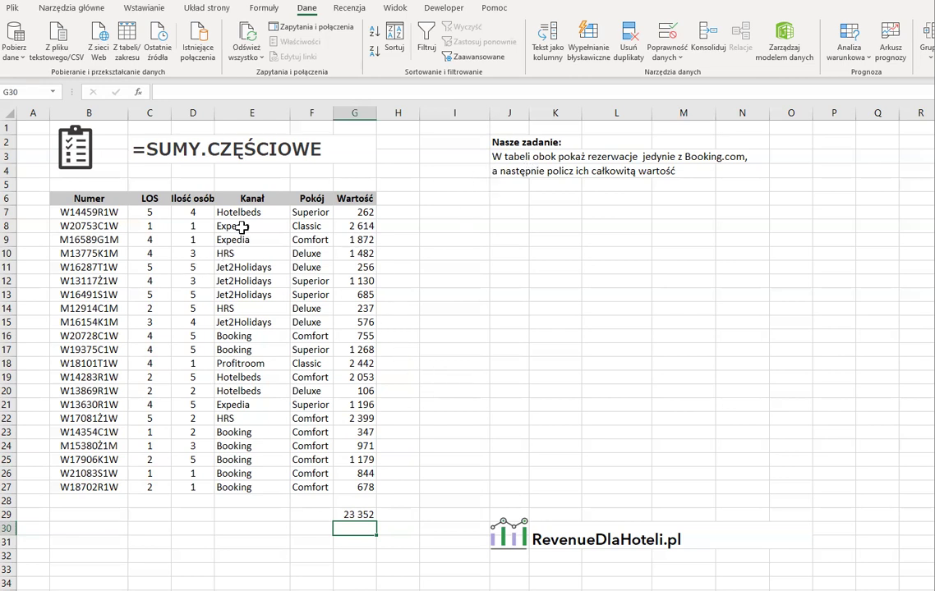
- Turn on filtering for header row B6:G6 and filter Kanał to Booking only
click(106, 198)
drag(157, 198, 336, 198)
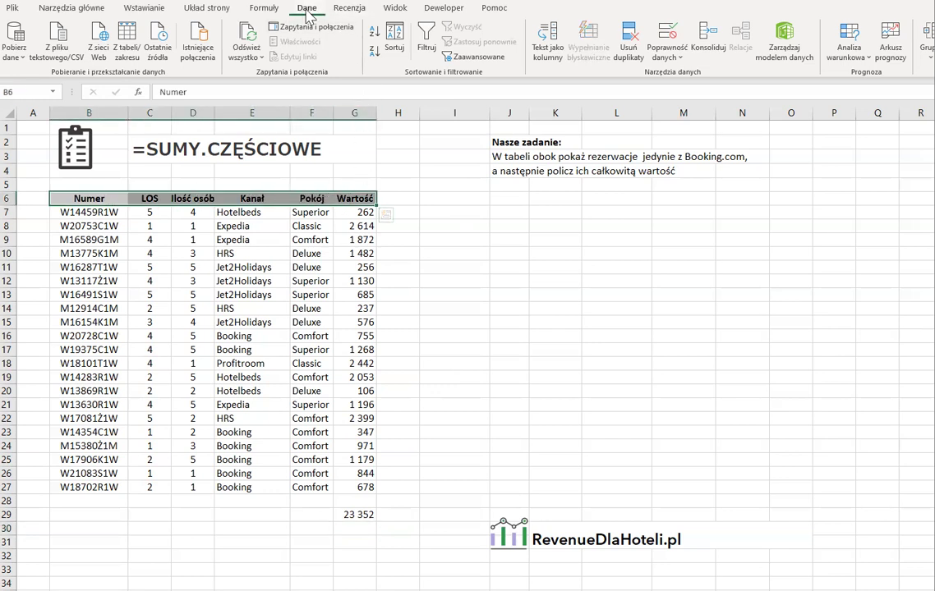
click(426, 38)
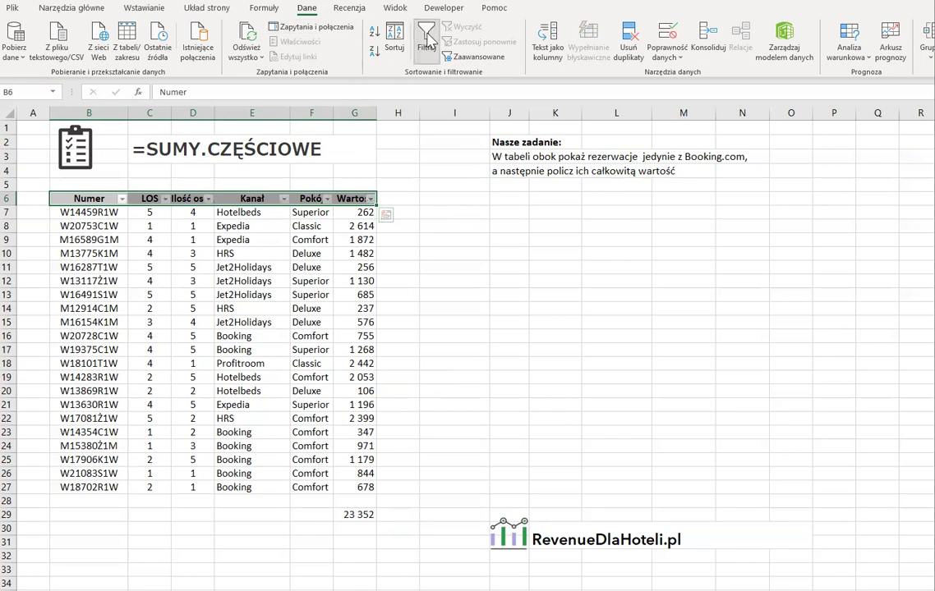
click(284, 199)
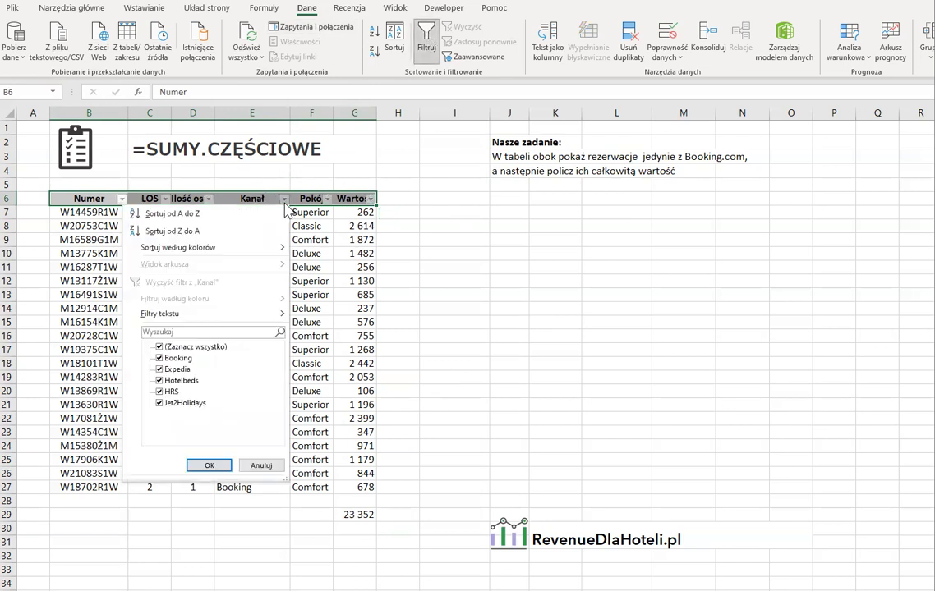
click(159, 346)
click(160, 359)
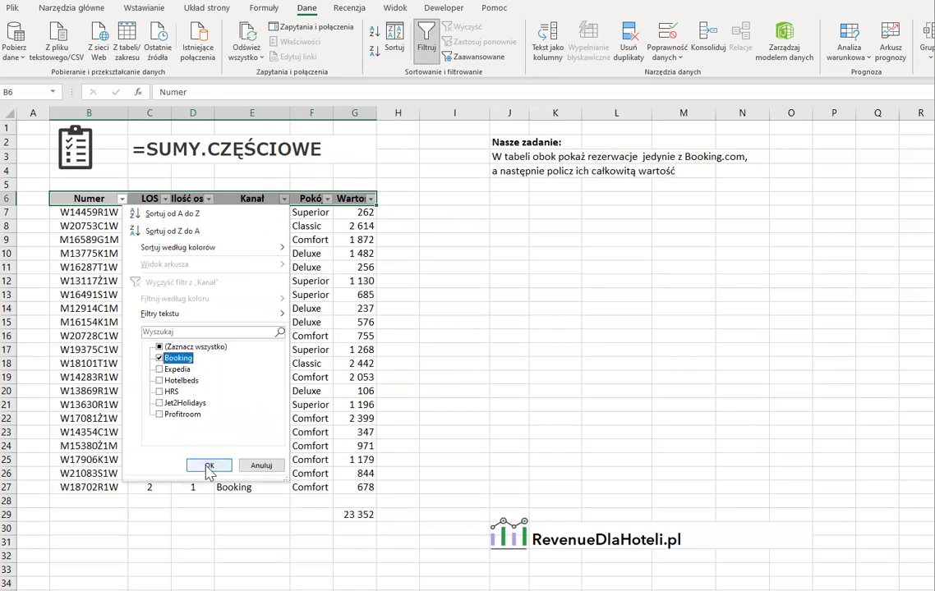
click(207, 465)
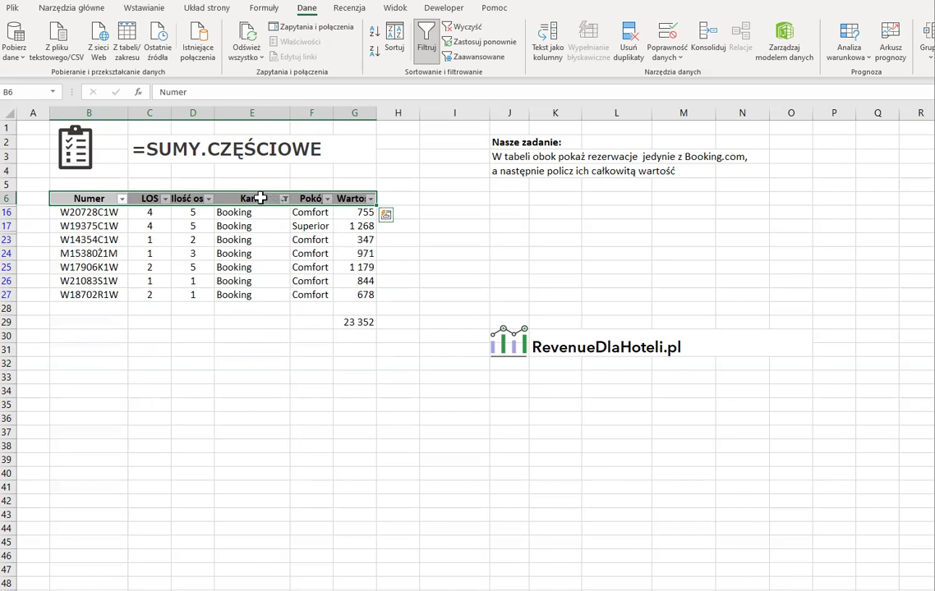
- Remove the table filter and clear the existing sum formula from G29
click(426, 32)
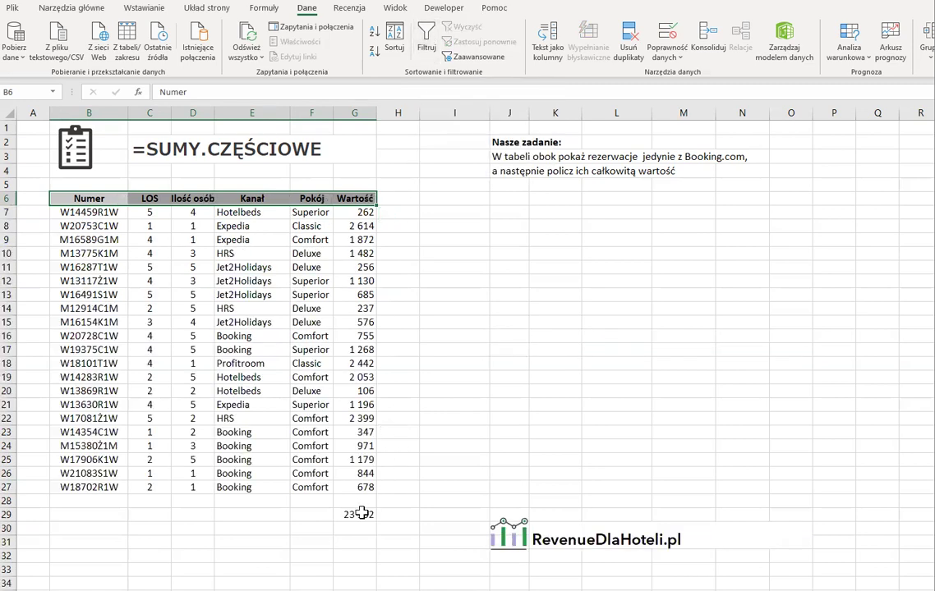
click(362, 514)
key(Delete)
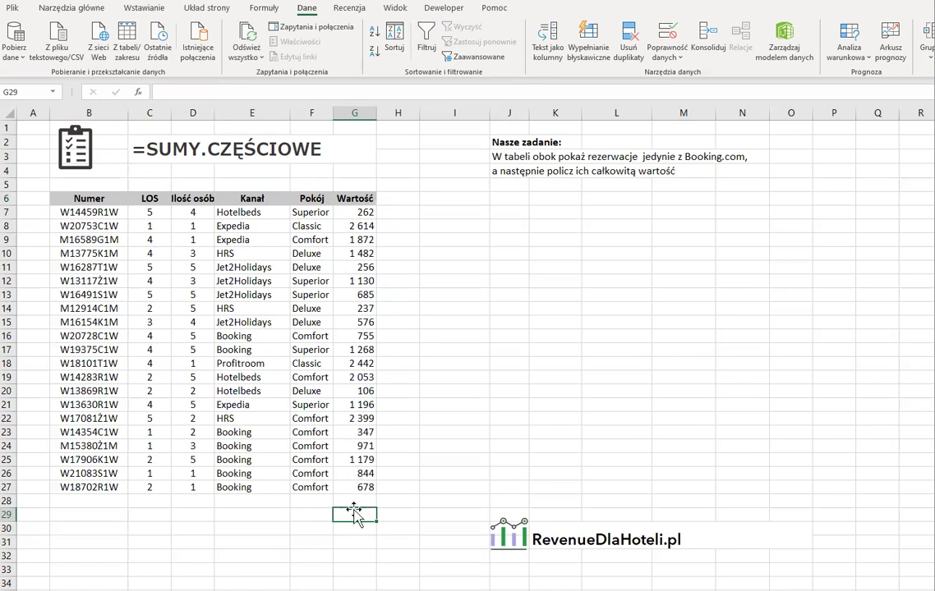
- Enter =SUMY.CZĘŚCIOWE(9;G7:G27) in G29 as the new subtotal of Wartość values
text(=sumy)
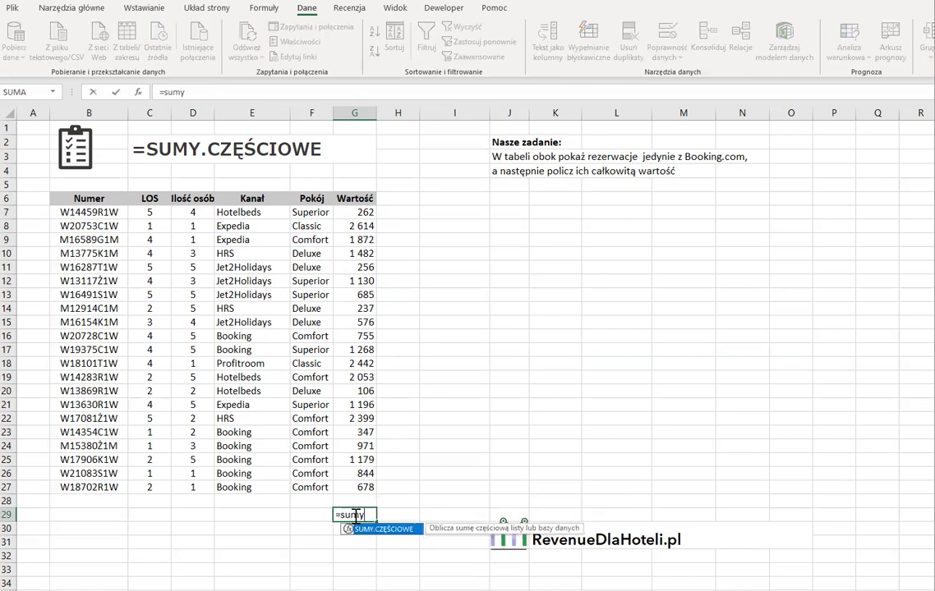
scroll(503, 337, down, 3)
key(Tab)
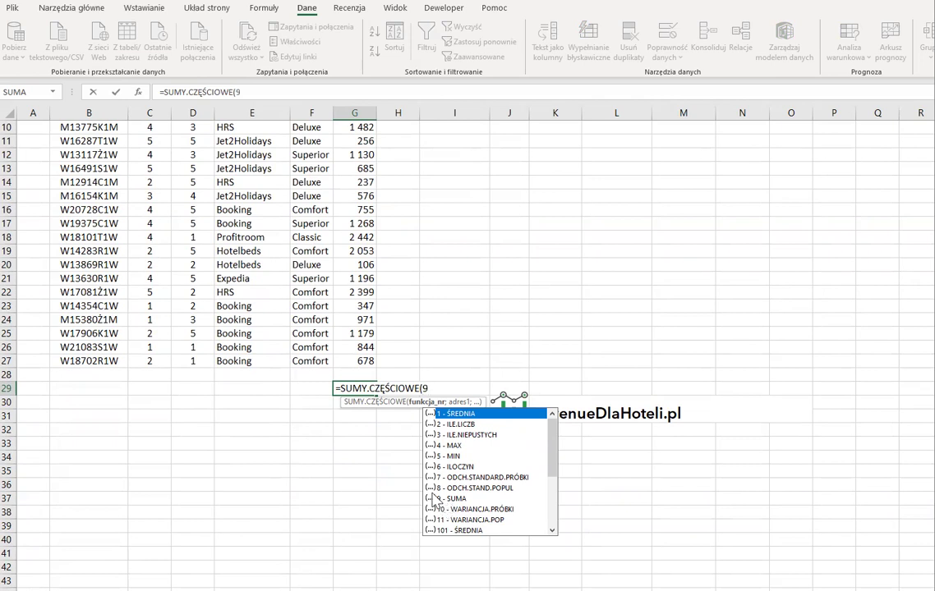
text(;)
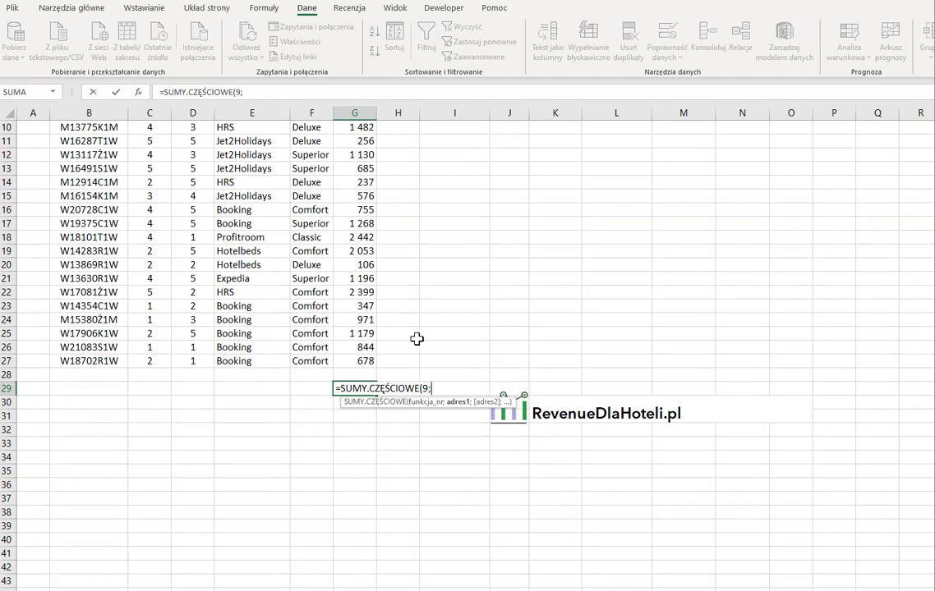
scroll(445, 310, up, 1)
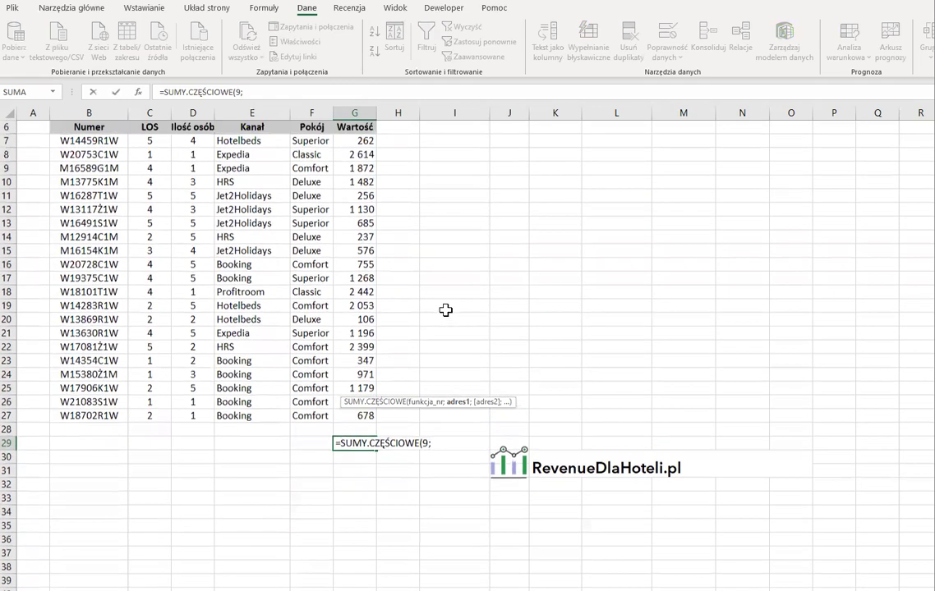
scroll(446, 309, up, 2)
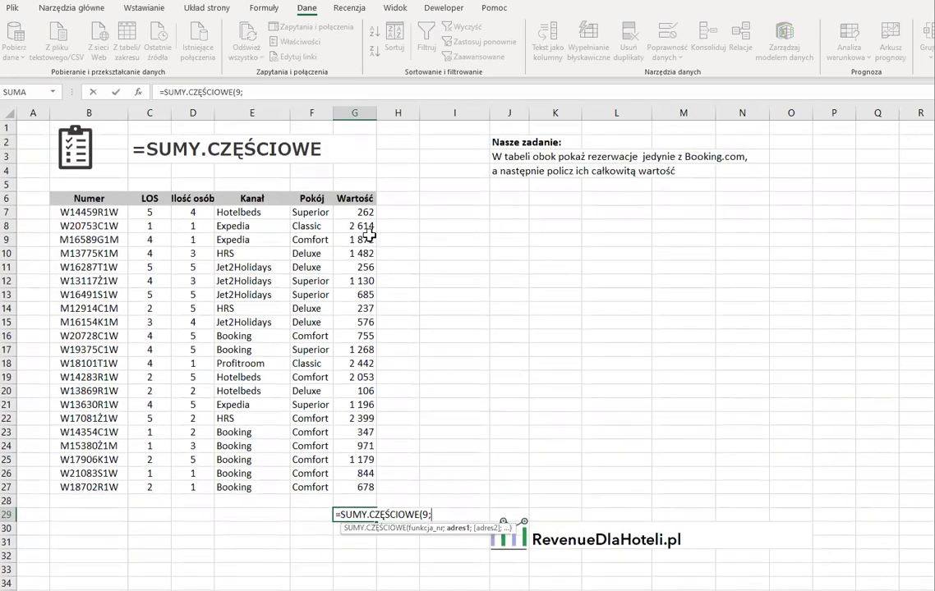
drag(361, 213, 368, 485)
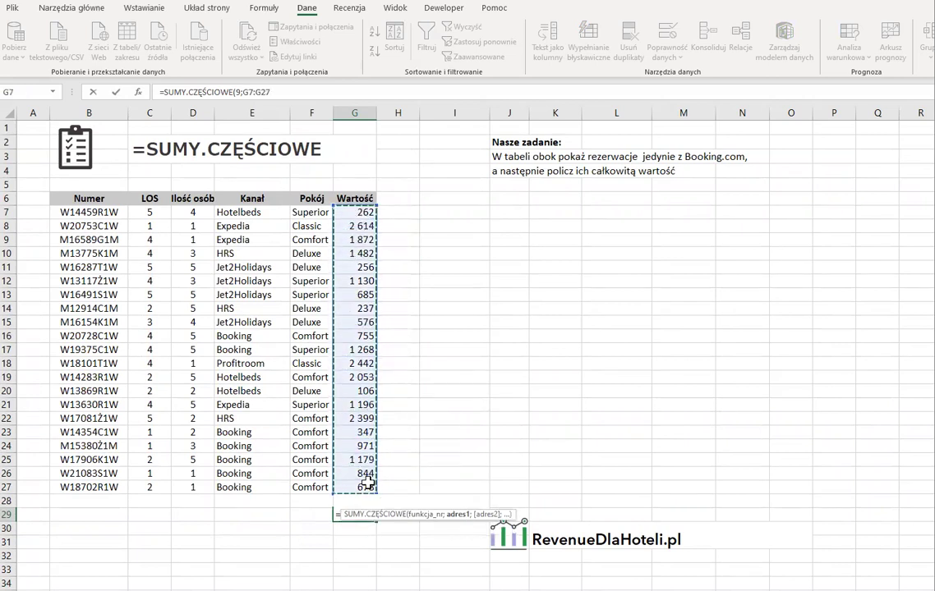
text())
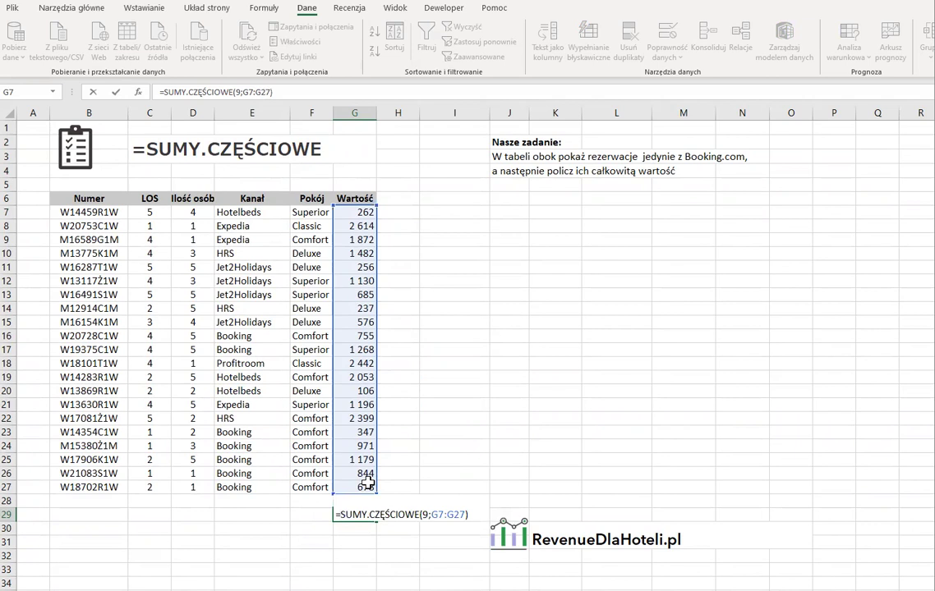
key(Return)
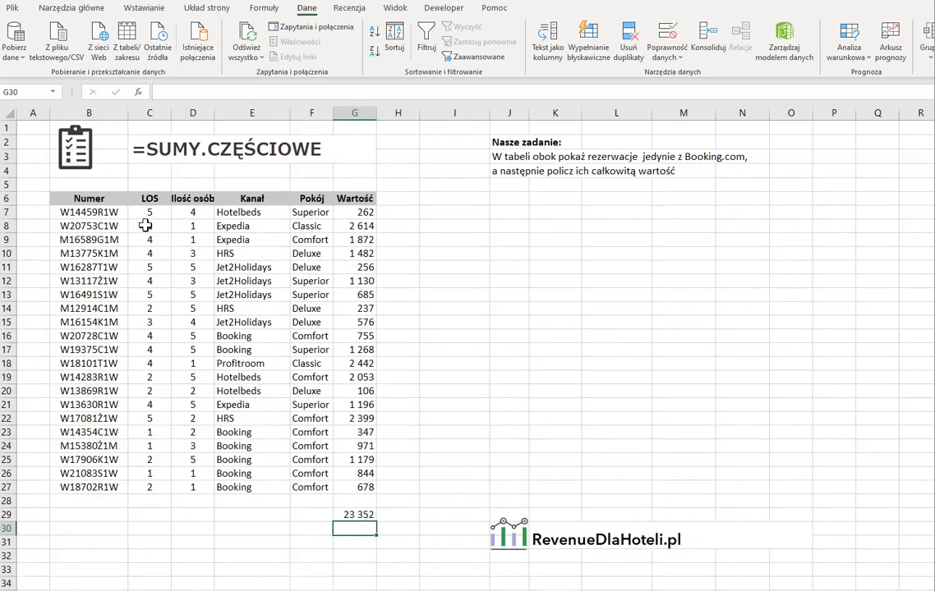
- Re-enable filtering on B6:G6 and show only Booking rows in the Kanał column
drag(84, 198, 340, 197)
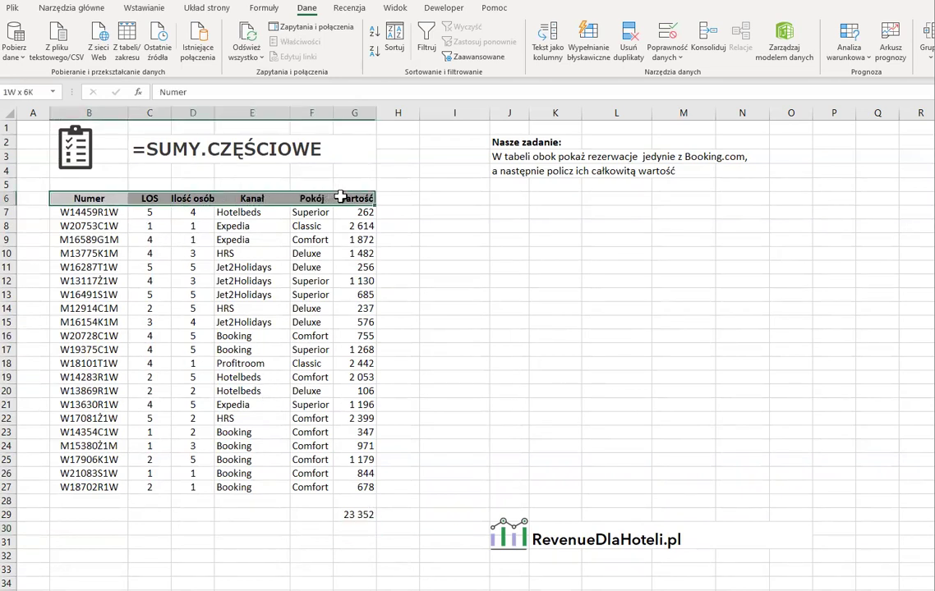
click(425, 37)
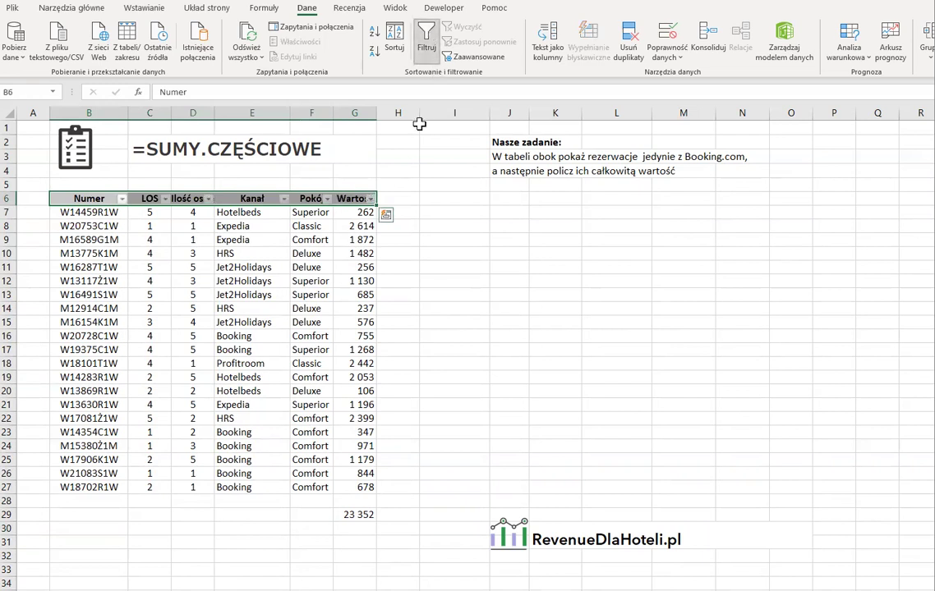
click(284, 200)
click(160, 347)
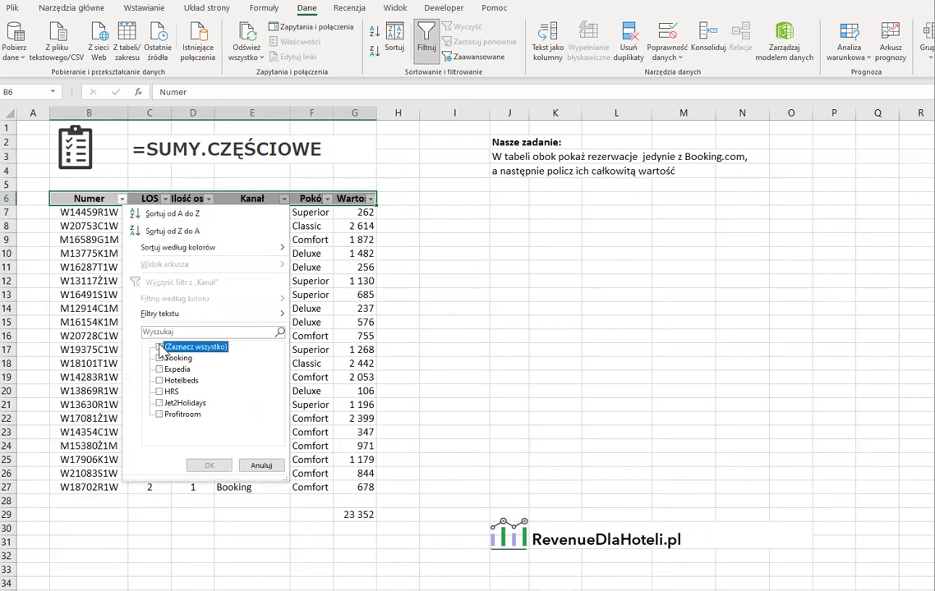
click(160, 359)
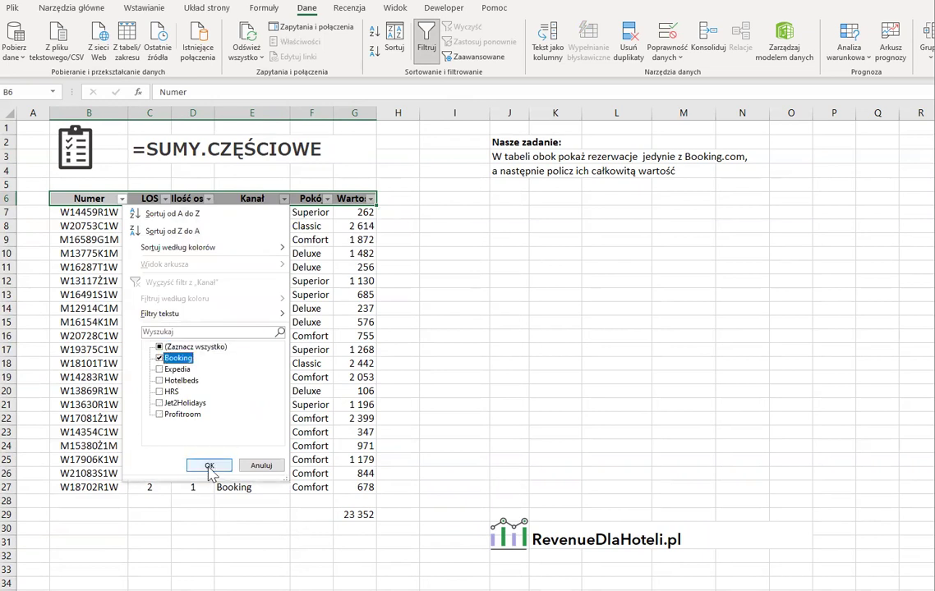
click(209, 466)
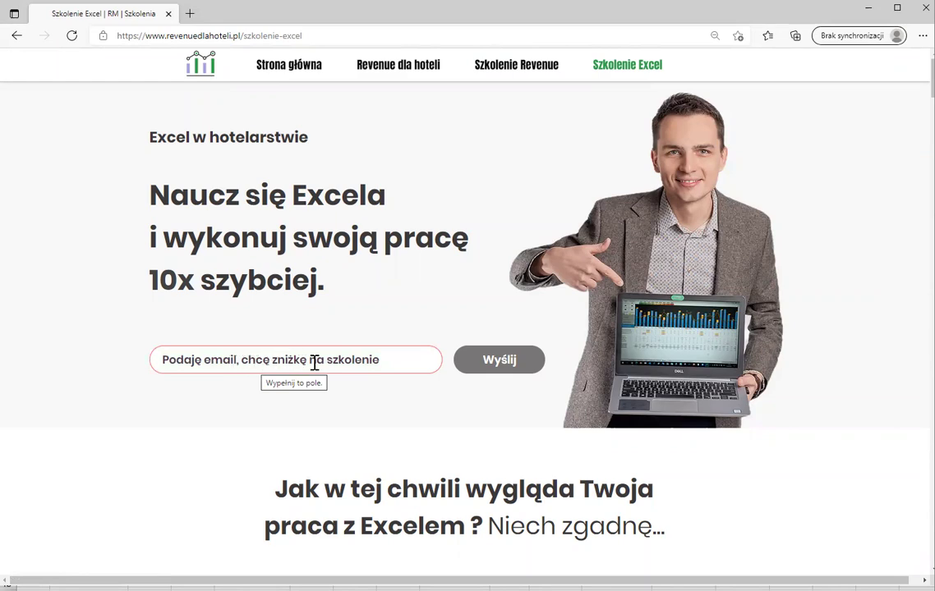
- Scroll the szkolenie-excel page down to the REJESTRACJA list of online course dates
scroll(430, 283, down, 3)
scroll(430, 283, down, 4)
scroll(430, 283, down, 4)
scroll(430, 283, down, 4)
scroll(429, 283, down, 4)
scroll(430, 284, down, 4)
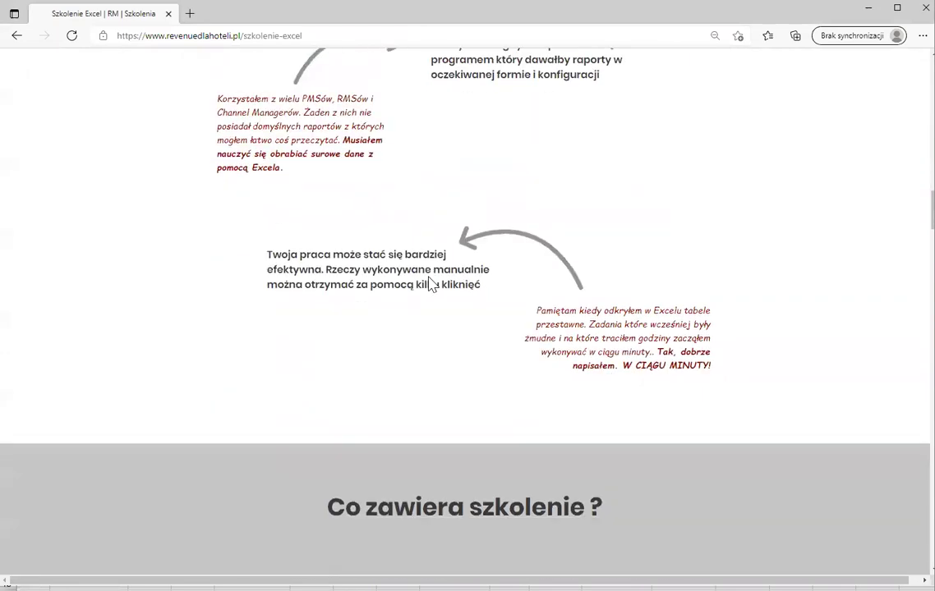
scroll(430, 283, down, 4)
scroll(429, 284, down, 4)
scroll(429, 284, down, 3)
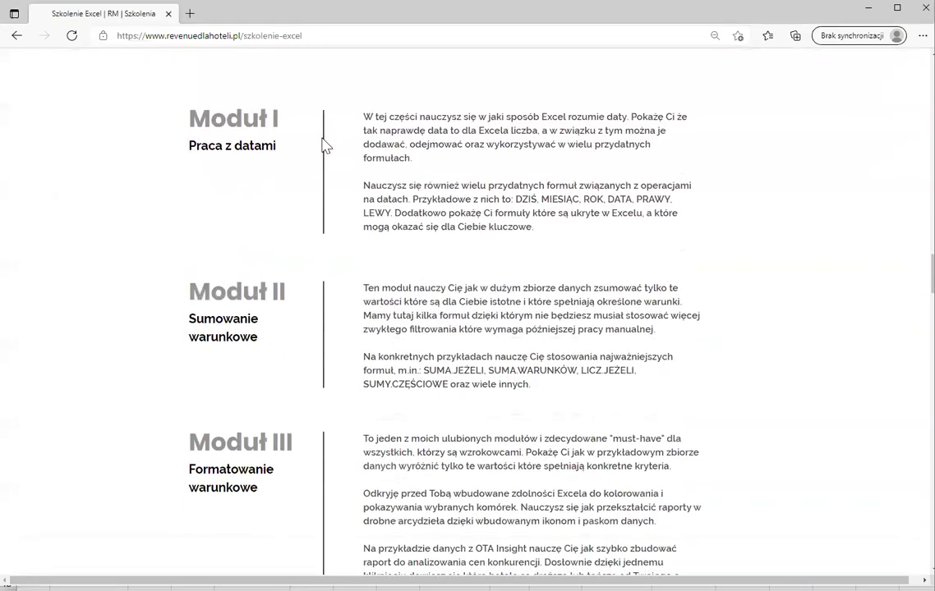
scroll(387, 210, down, 3)
scroll(387, 212, down, 3)
scroll(387, 214, down, 3)
scroll(387, 213, down, 3)
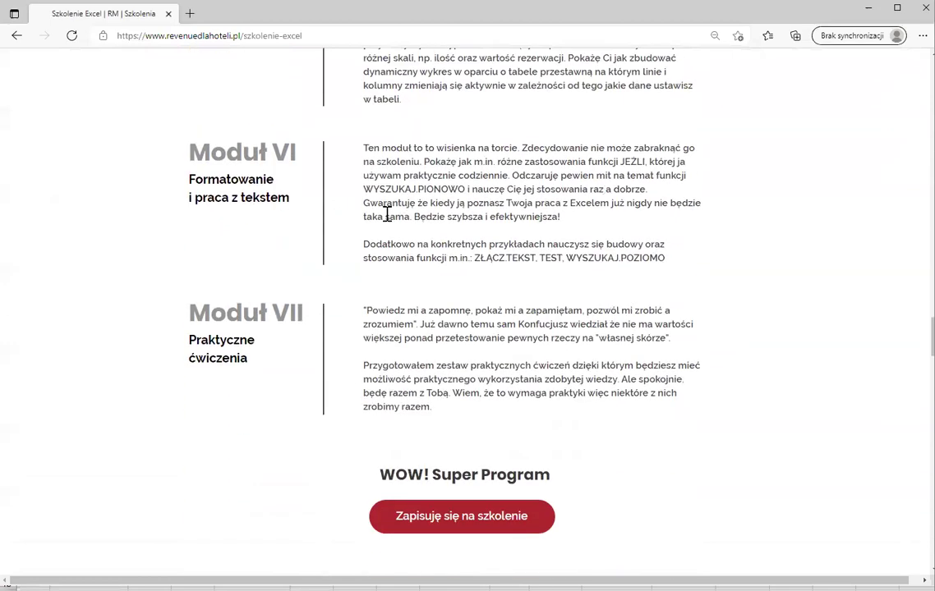
scroll(387, 214, down, 2)
scroll(386, 214, down, 2)
scroll(387, 214, down, 4)
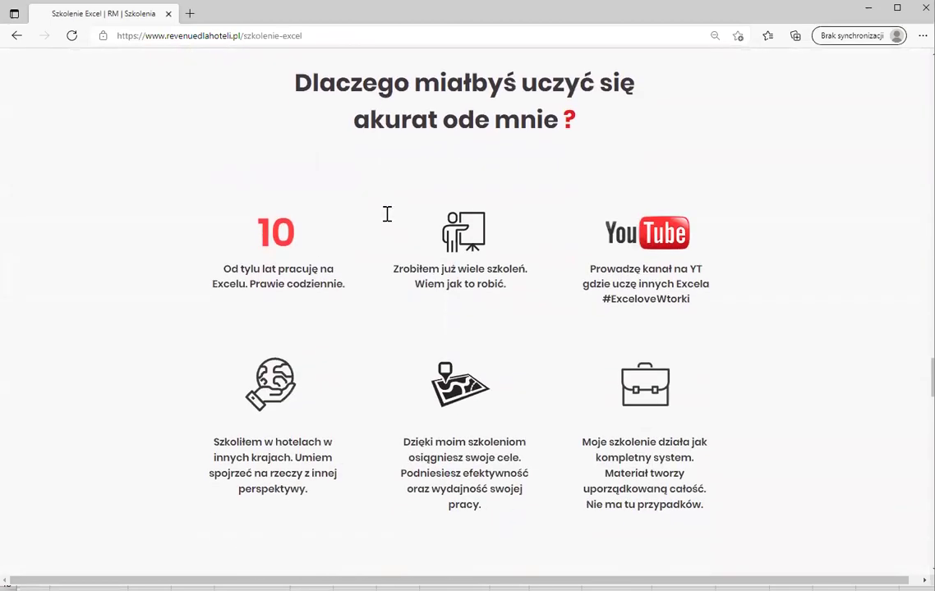
scroll(387, 214, down, 4)
scroll(387, 213, down, 4)
scroll(387, 213, down, 2)
scroll(387, 213, down, 3)
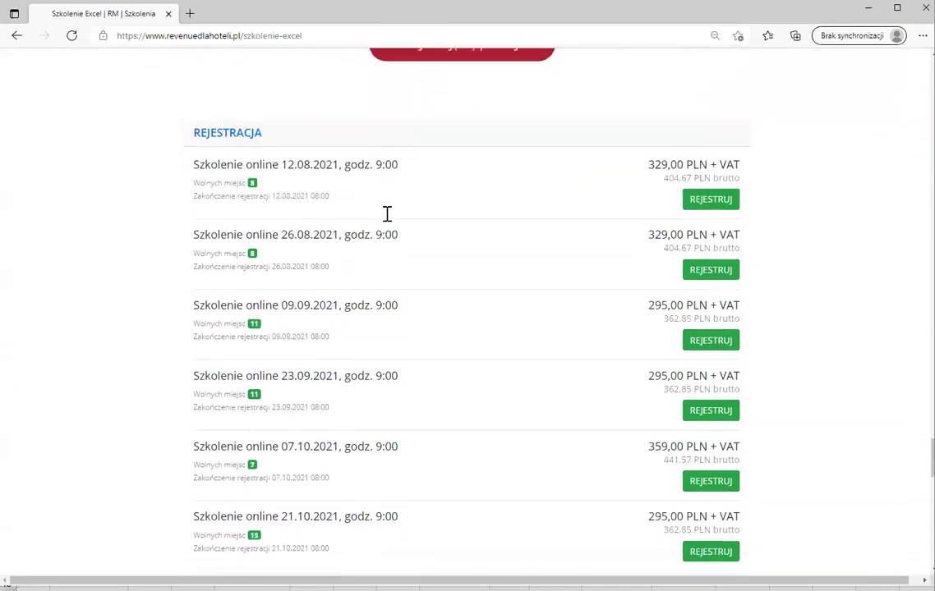